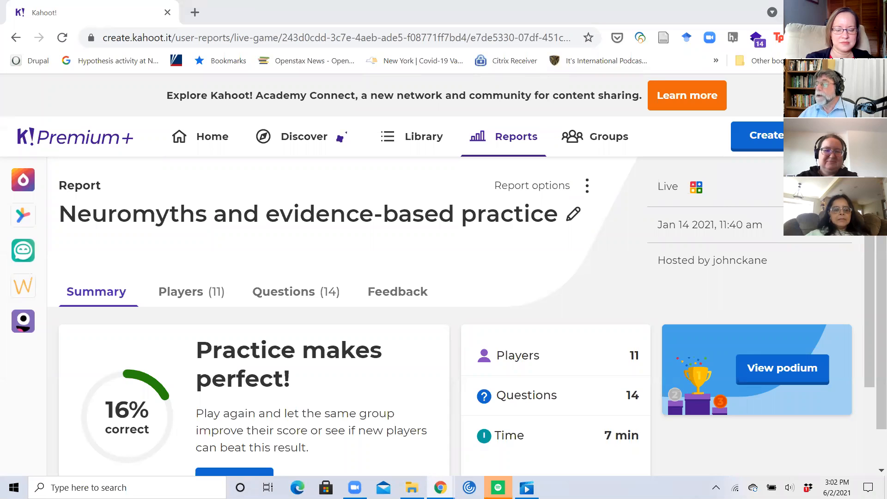
# - Open the Kahoot! for schools plans page and compare the student engagement and content creation features of each plan
pyautogui.moveTo(323, 14); pyautogui.dragTo(434, 32)
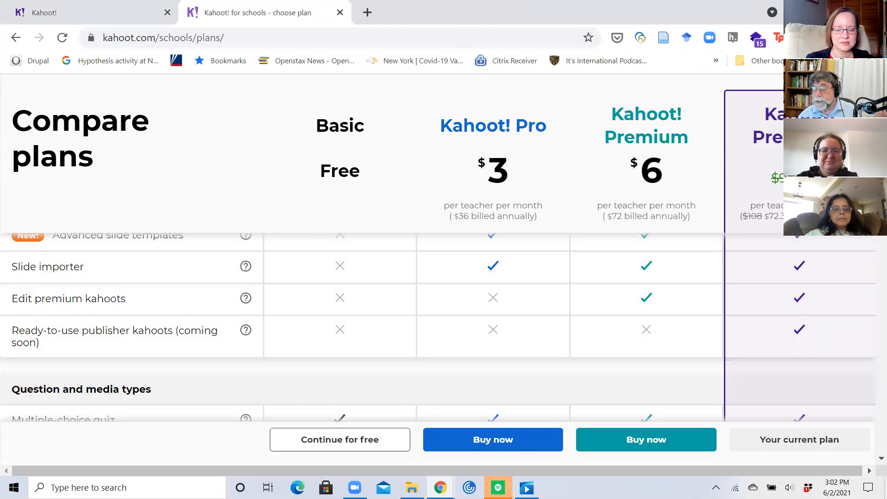
pyautogui.scroll(5, 438, 328)
pyautogui.scroll(-3, 438, 328)
pyautogui.scroll(2, 438, 328)
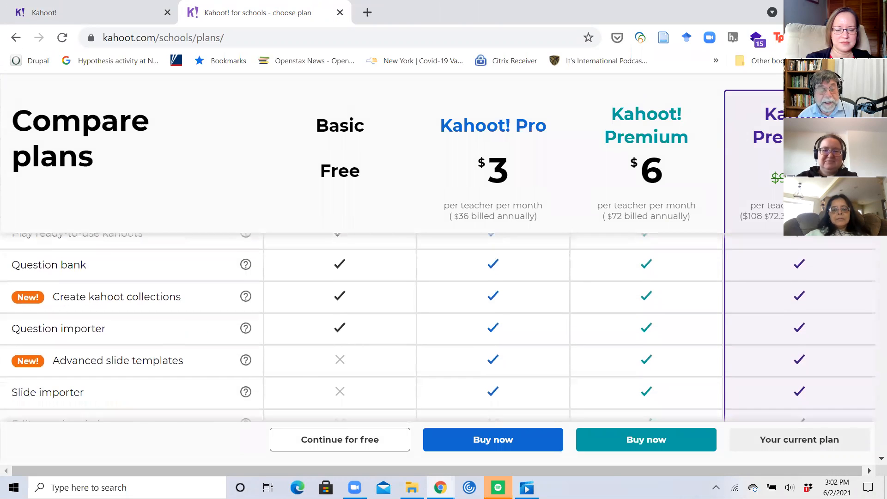
pyautogui.scroll(4, 437, 328)
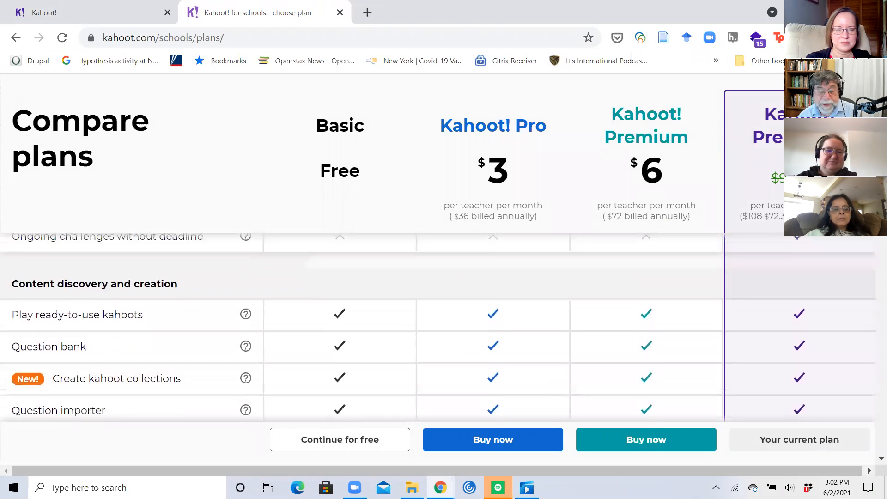
pyautogui.scroll(1, 438, 327)
pyautogui.scroll(2, 438, 323)
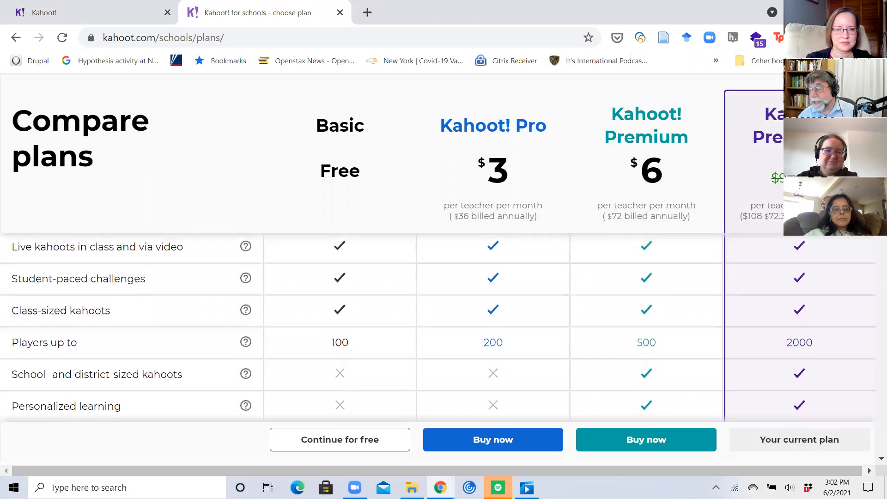
pyautogui.scroll(1, 437, 324)
pyautogui.scroll(-1, 437, 323)
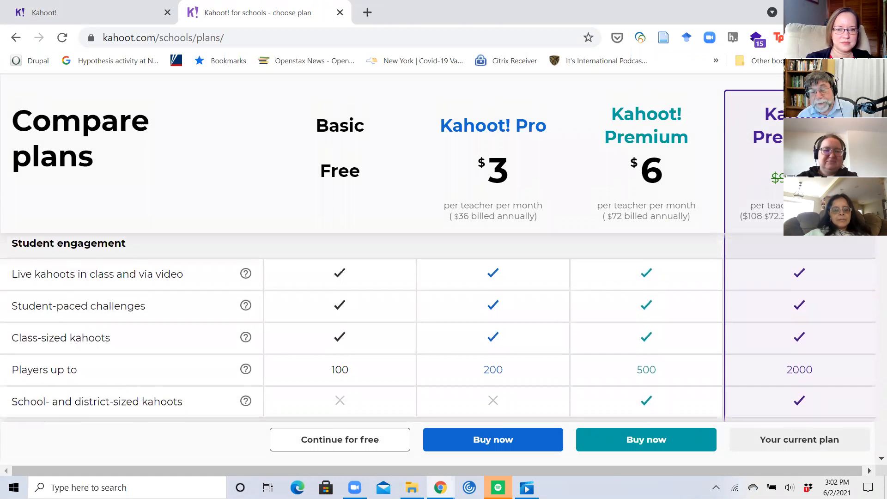
pyautogui.scroll(-1, 438, 324)
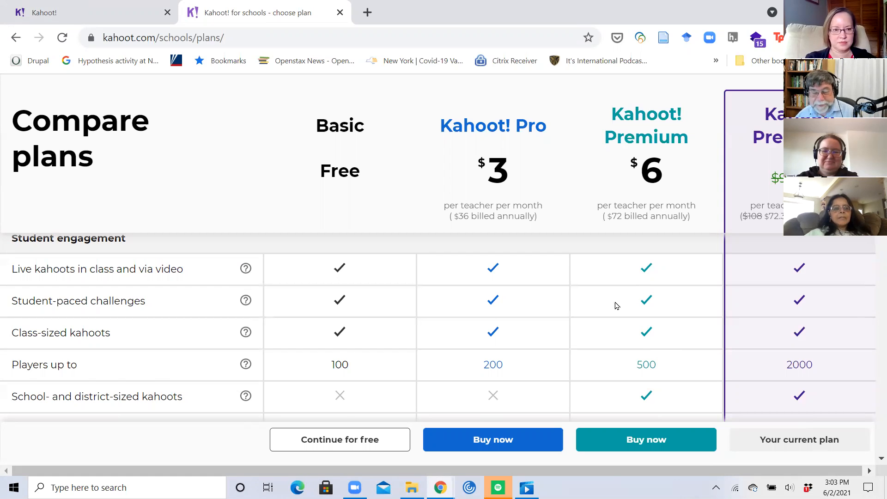
pyautogui.scroll(-3, 616, 305)
pyautogui.scroll(3, 615, 304)
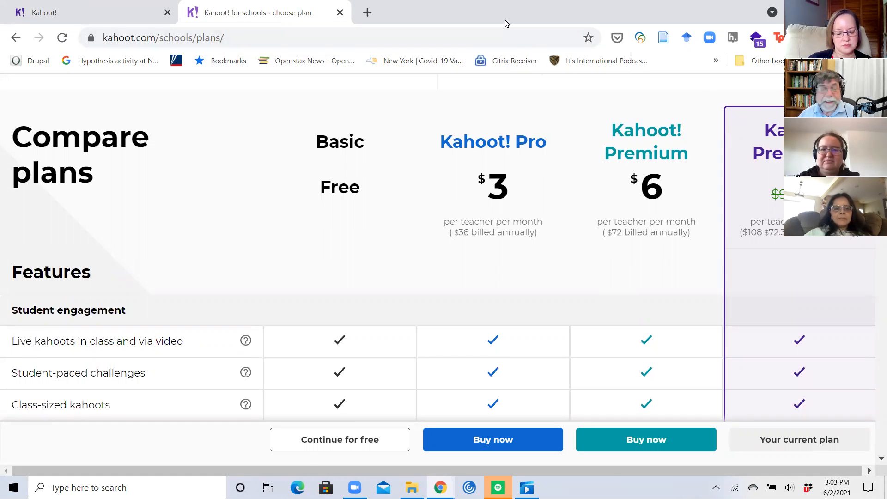
# - Shrink the browser window and return to the "Neuromyths and evidence-based practice" report
pyautogui.doubleClick(608, 24)
pyautogui.click(139, 25)
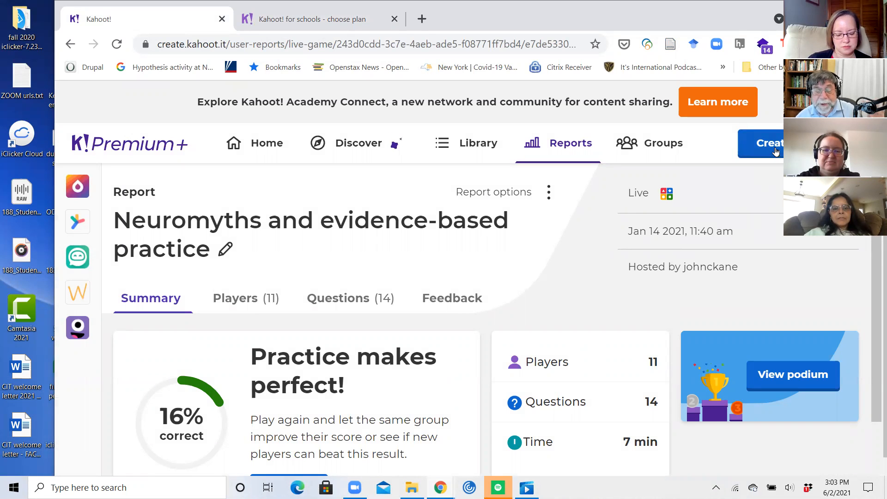
pyautogui.click(771, 144)
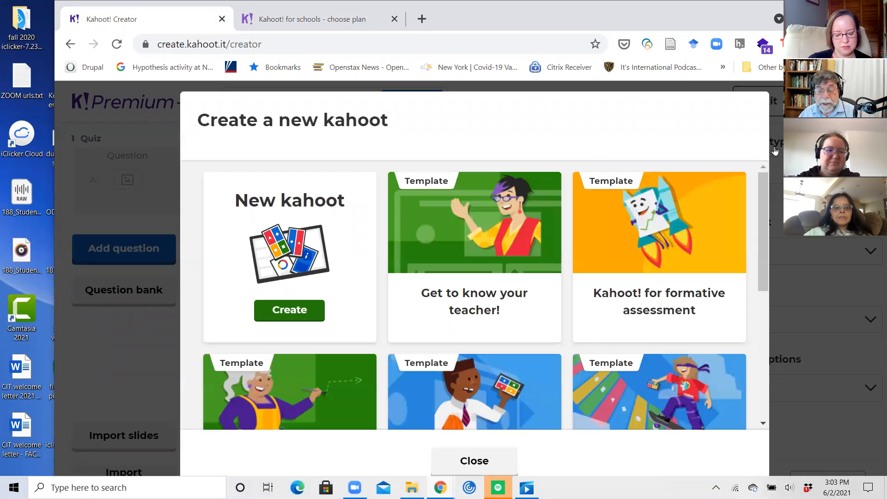
pyautogui.click(472, 460)
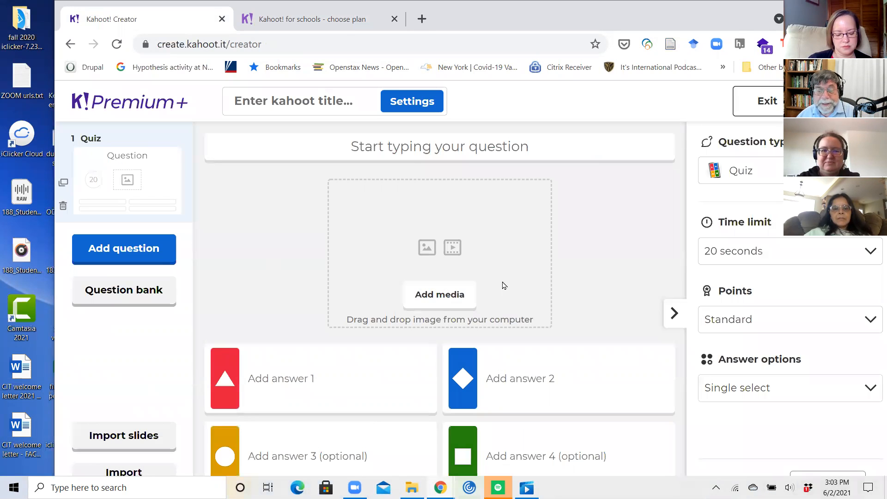
pyautogui.click(71, 44)
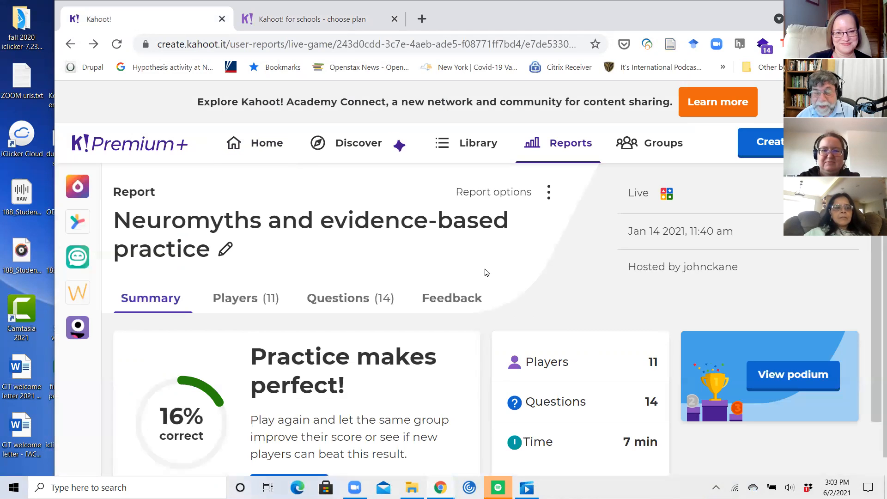
# - Replay the kahoot from the report summary in Teach mode for virtual classrooms
pyautogui.scroll(-3, 484, 318)
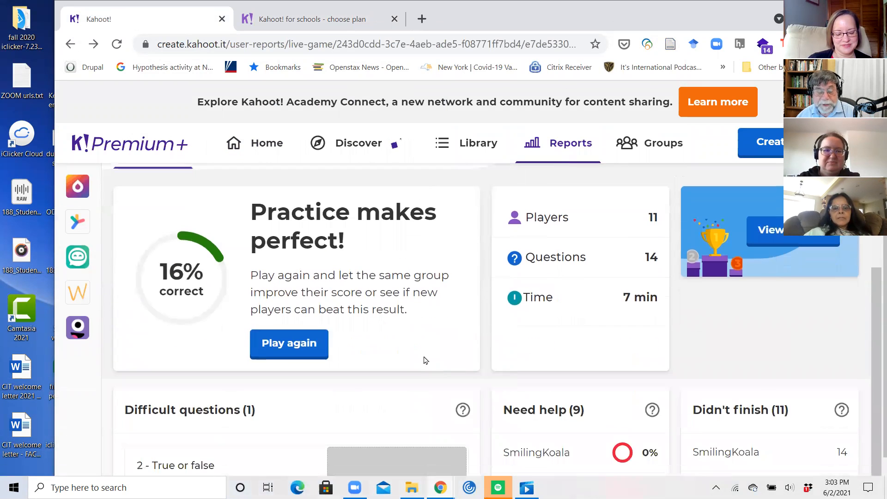
pyautogui.scroll(-1, 422, 358)
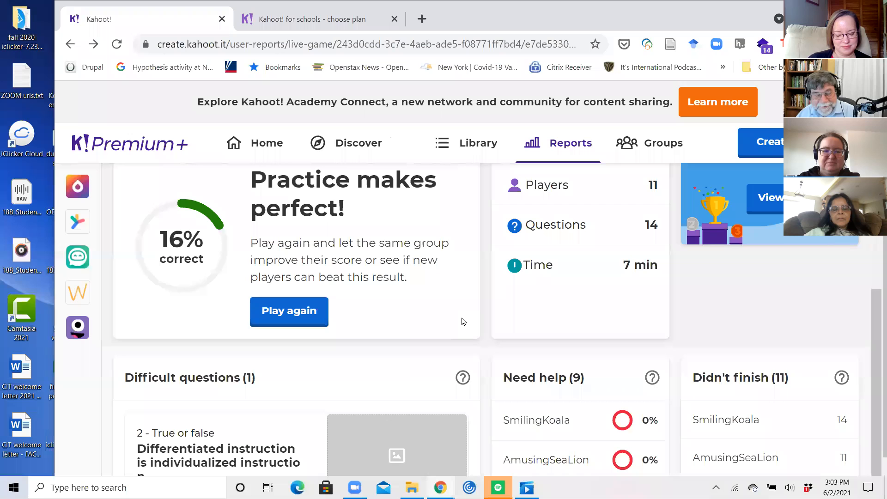
pyautogui.click(302, 314)
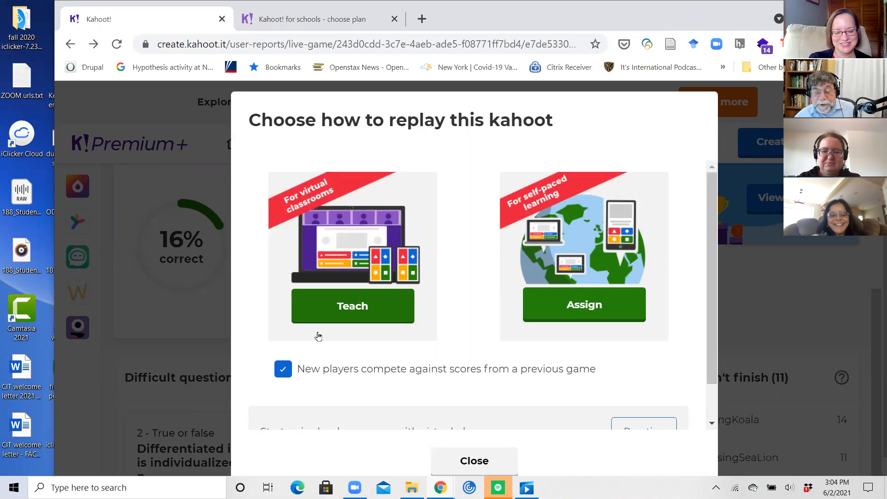
pyautogui.click(348, 316)
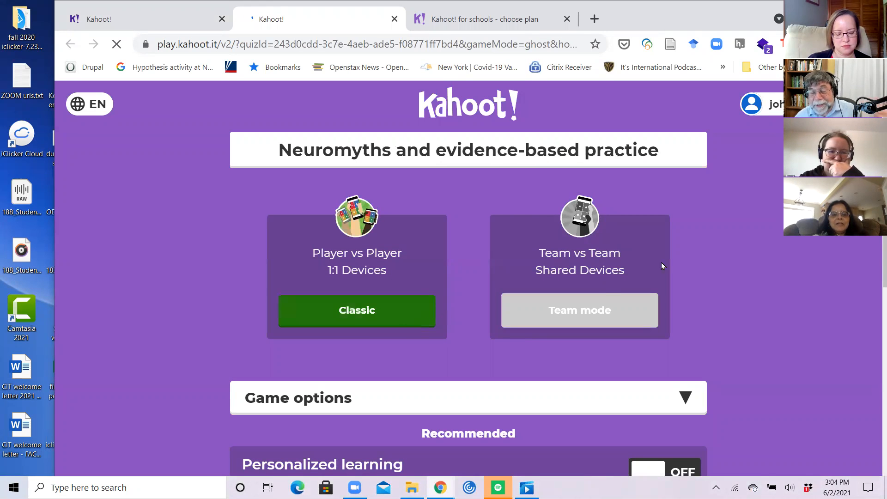
# - Turn on Personalized learning and showing questions and answers on players' devices in the game options
pyautogui.scroll(-2, 750, 269)
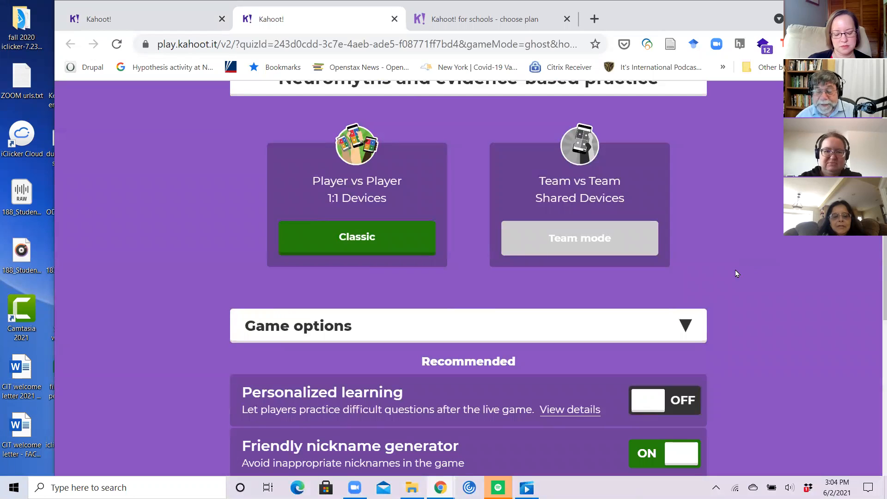
pyautogui.scroll(-2, 748, 277)
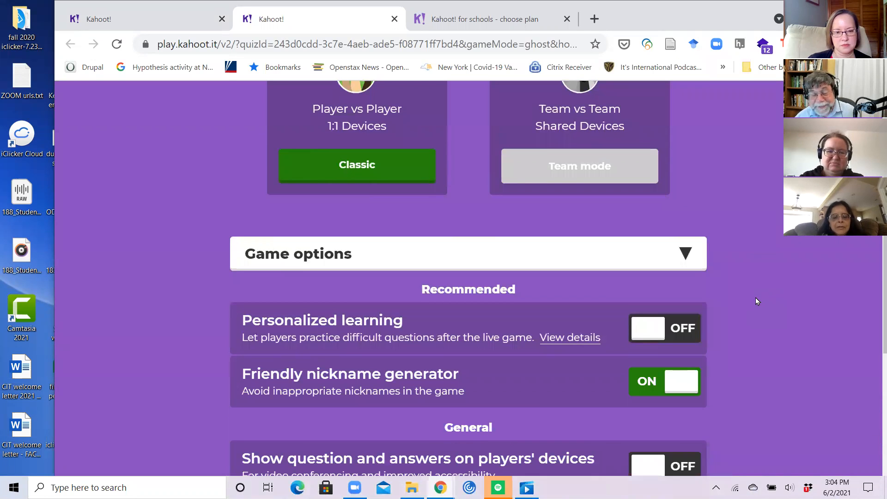
pyautogui.scroll(-2, 755, 299)
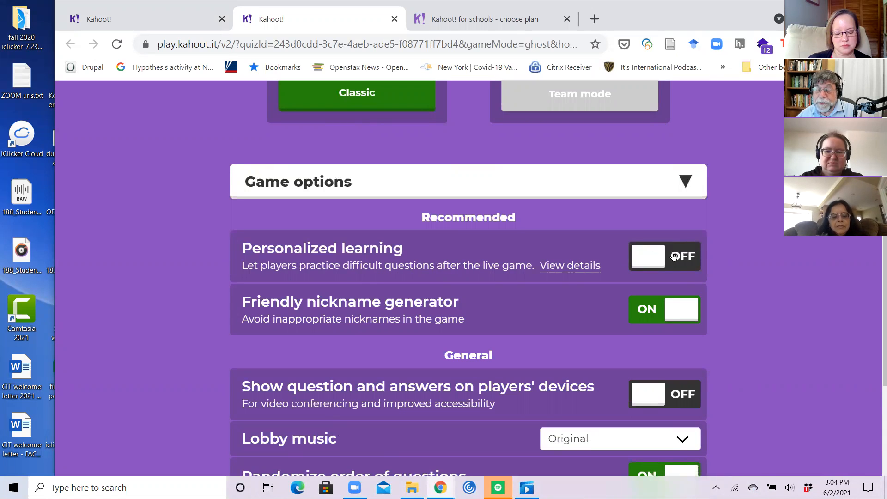
pyautogui.click(652, 264)
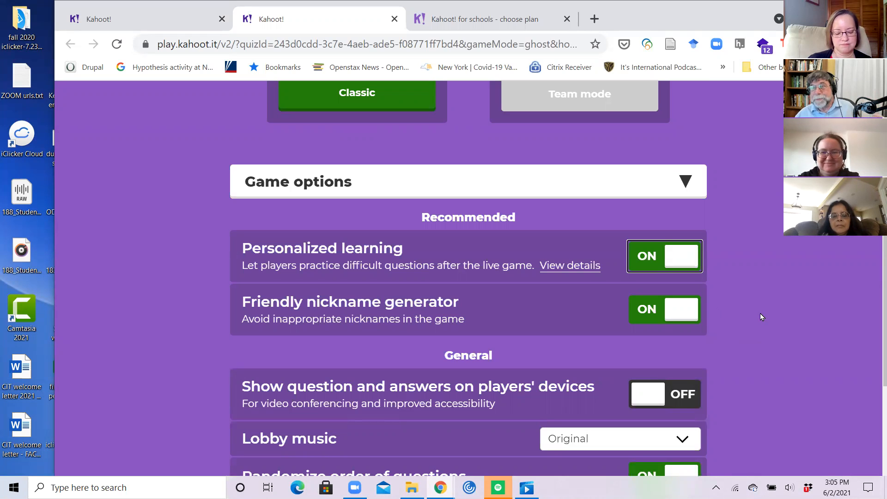
pyautogui.scroll(-3, 761, 316)
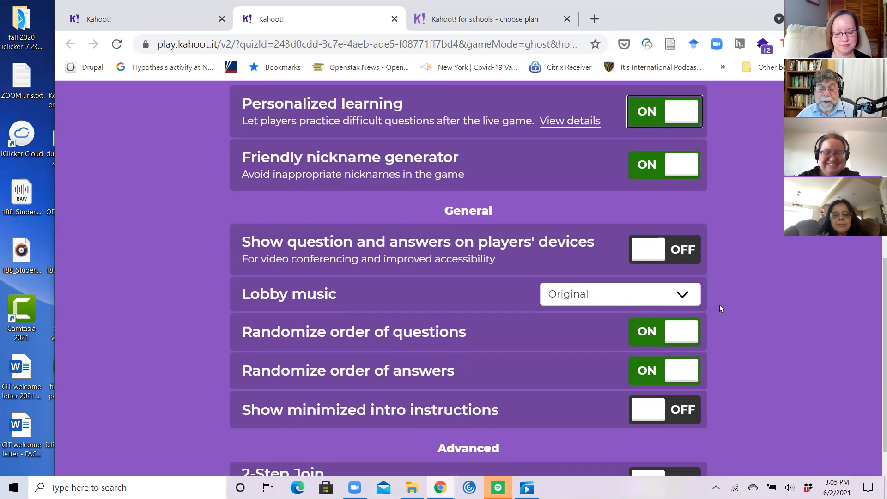
pyautogui.click(684, 252)
pyautogui.scroll(-2, 743, 315)
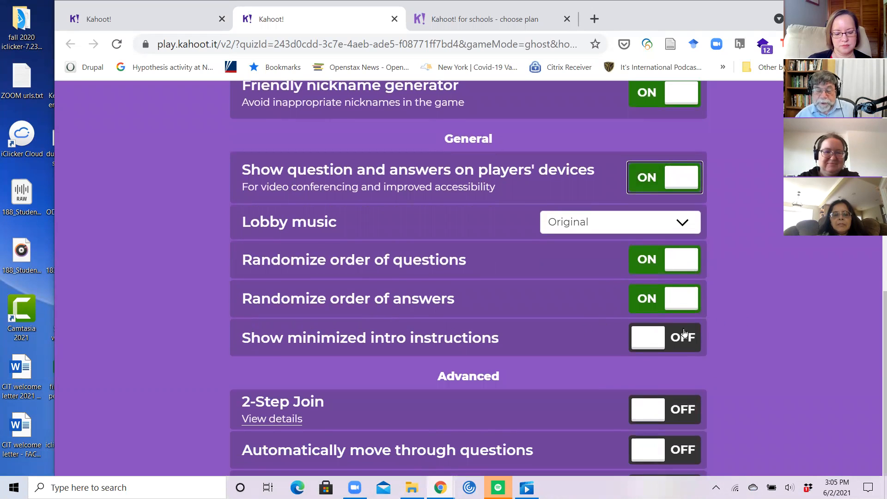
pyautogui.scroll(-1, 737, 338)
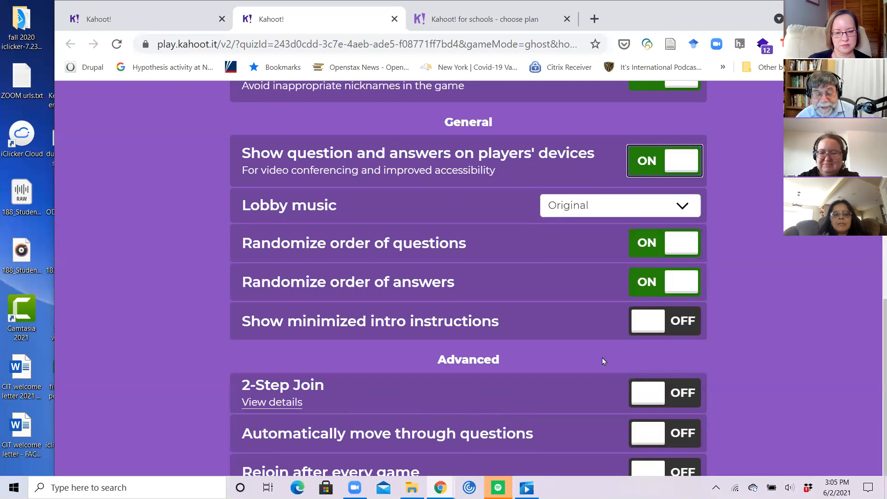
# - Launch the game in Classic player vs player mode and start it once the players have joined the lobby
pyautogui.scroll(10, 563, 358)
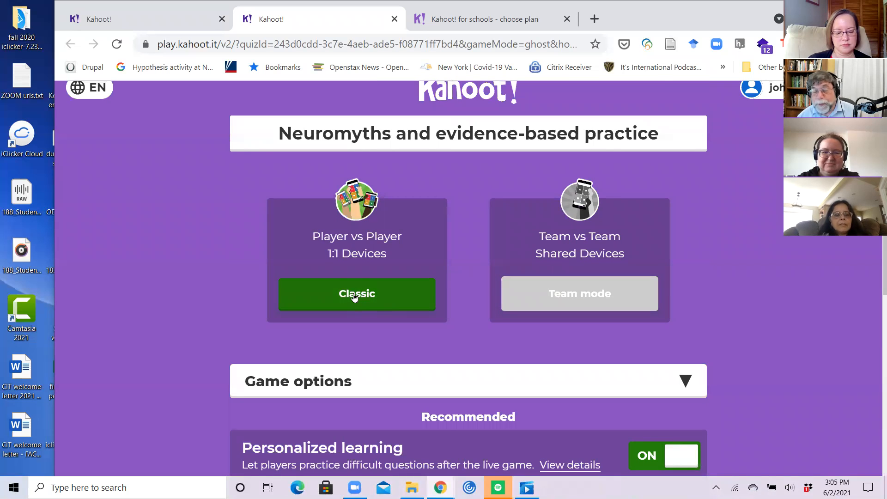
pyautogui.click(355, 296)
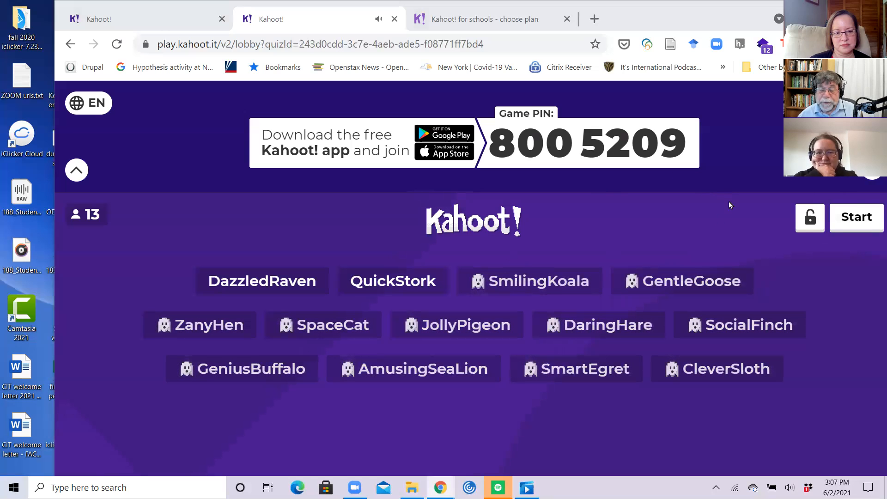
pyautogui.click(856, 217)
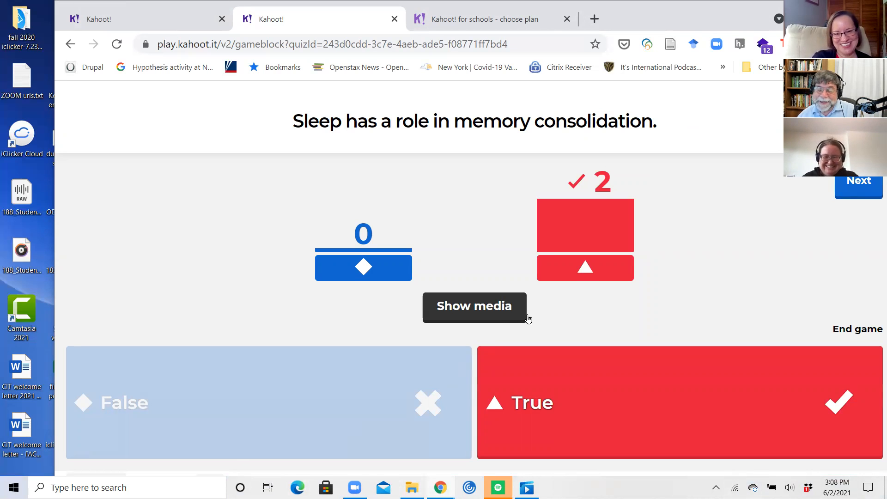
# - Advance through the first two questions and their scoreboards, and end the quiz early to reach the podium
pyautogui.click(849, 187)
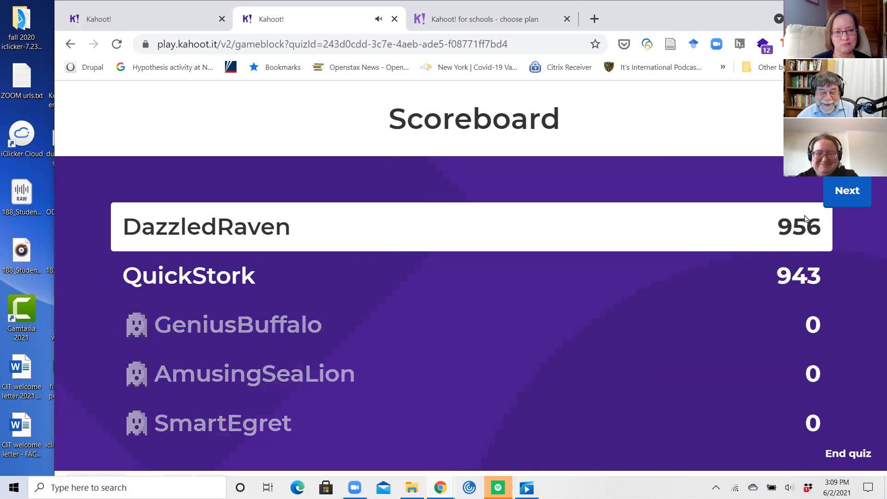
pyautogui.click(859, 194)
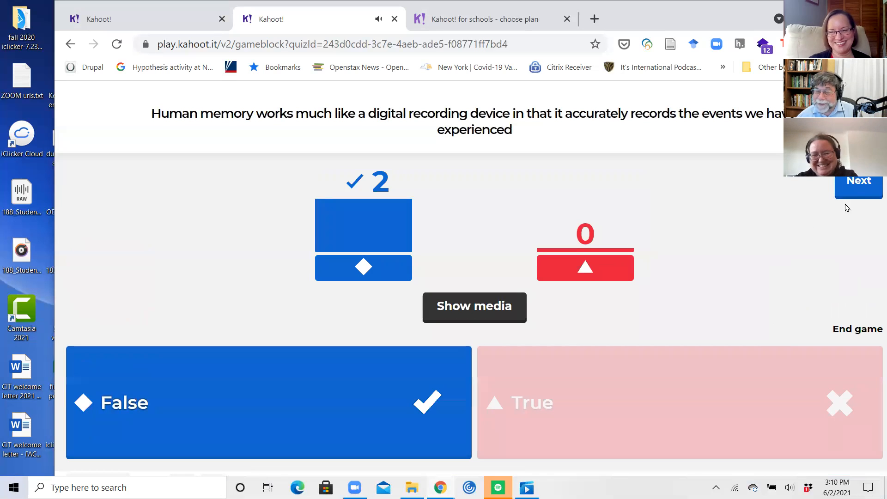
pyautogui.click(856, 189)
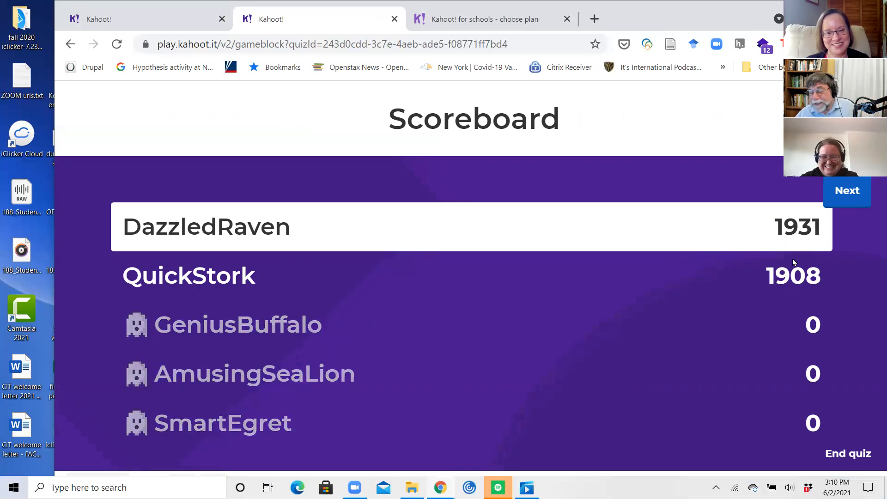
pyautogui.click(850, 452)
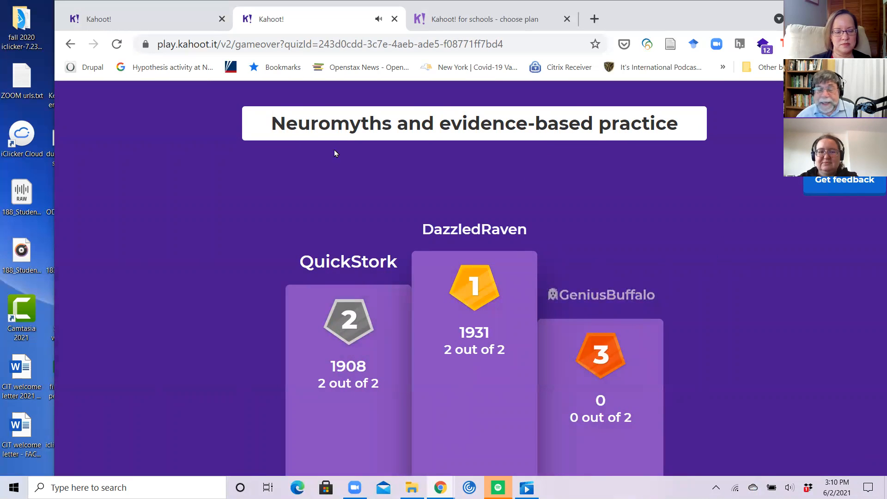
# - Return to the report page and create a new blank kahoot
pyautogui.click(168, 20)
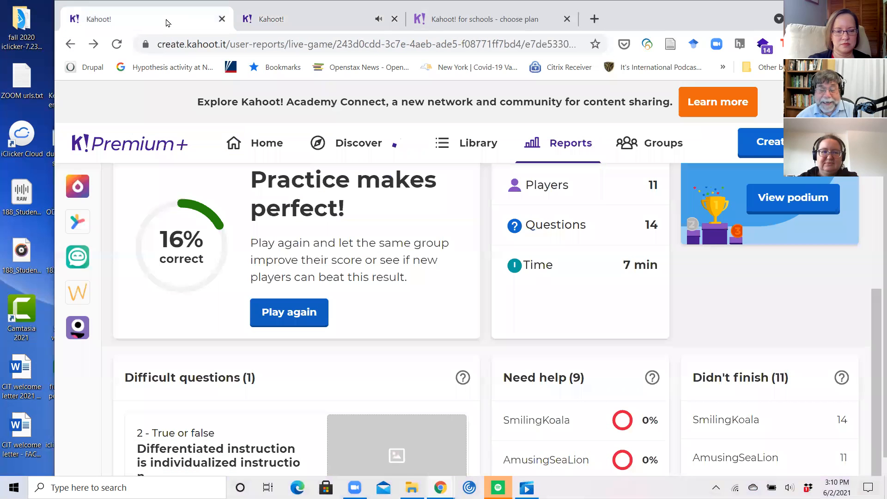
pyautogui.scroll(4, 443, 368)
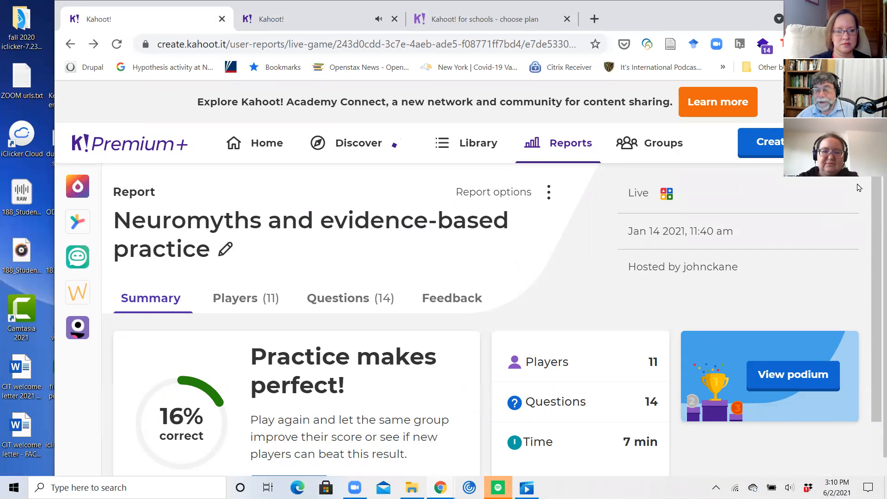
pyautogui.click(772, 142)
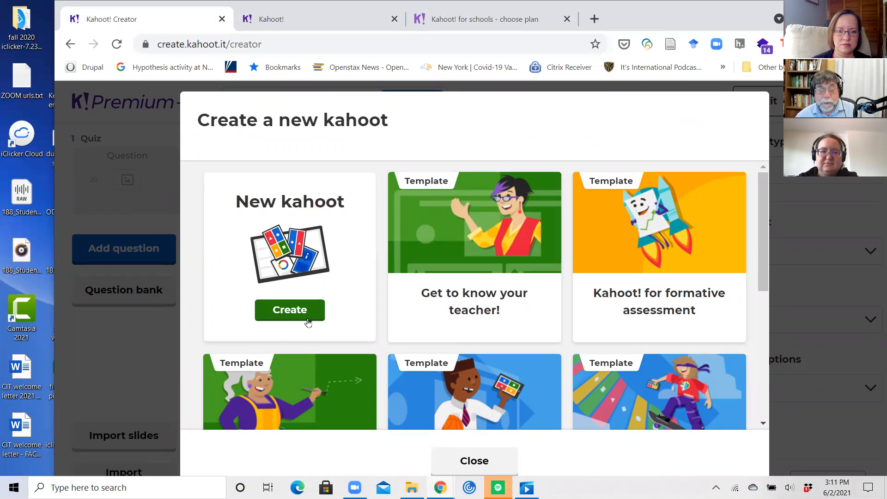
pyautogui.click(293, 314)
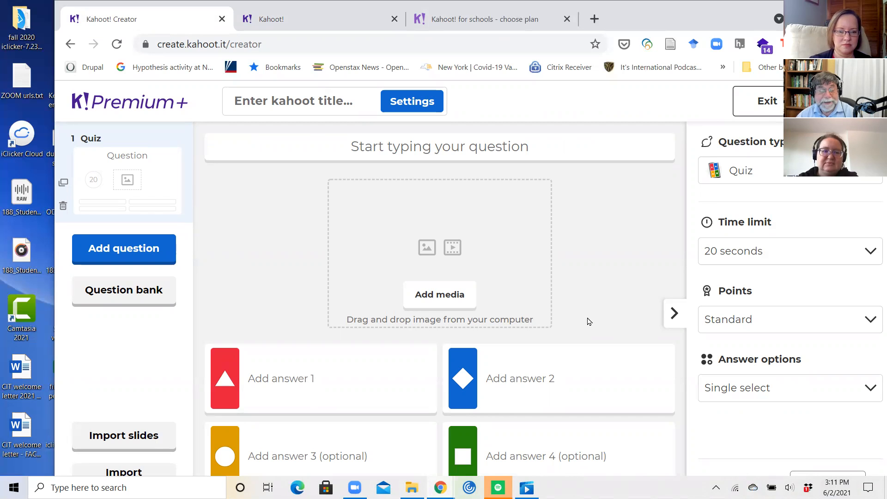
# - Review the question types for testing knowledge, collecting opinions and presenting info, and add a second Quiz question
pyautogui.click(132, 255)
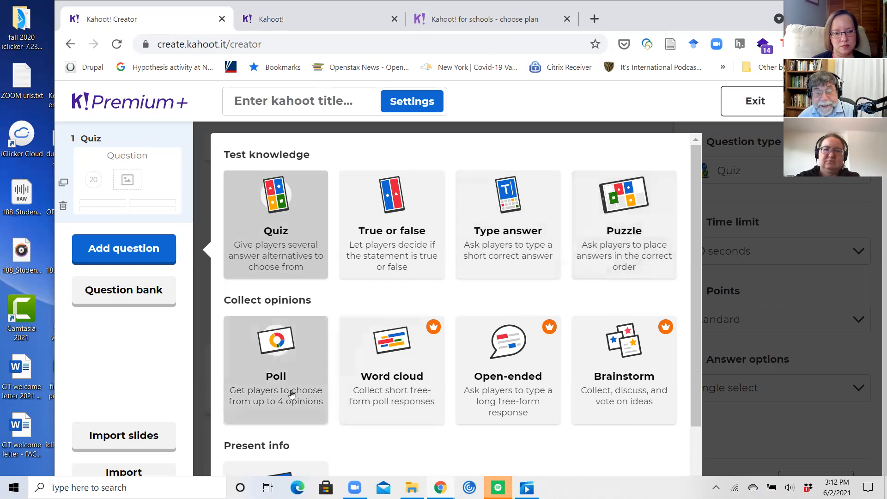
pyautogui.scroll(-2, 386, 397)
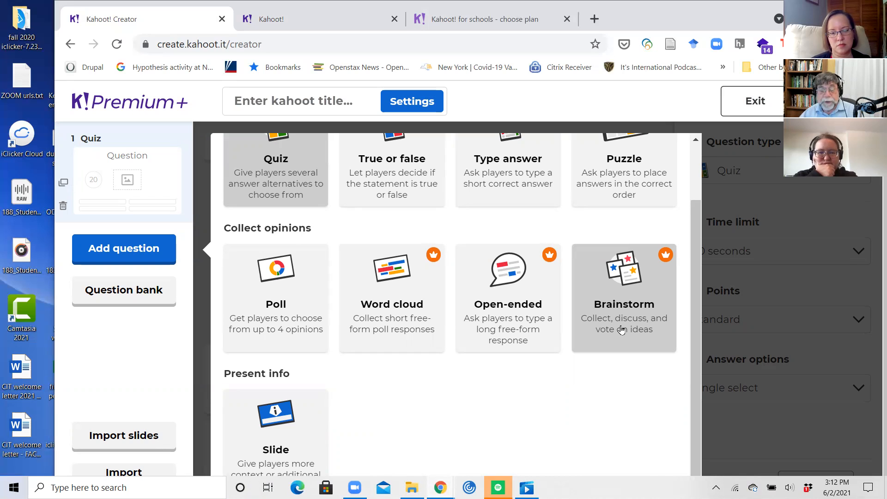
pyautogui.scroll(-1, 418, 416)
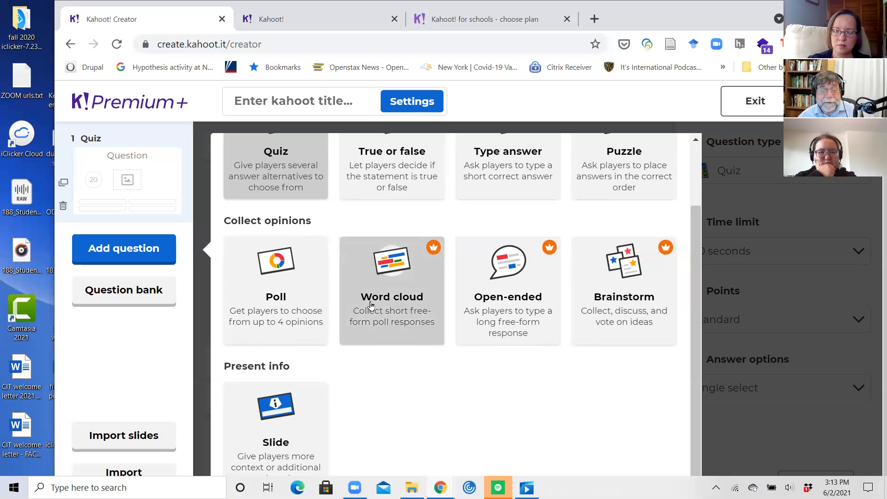
pyautogui.scroll(2, 358, 363)
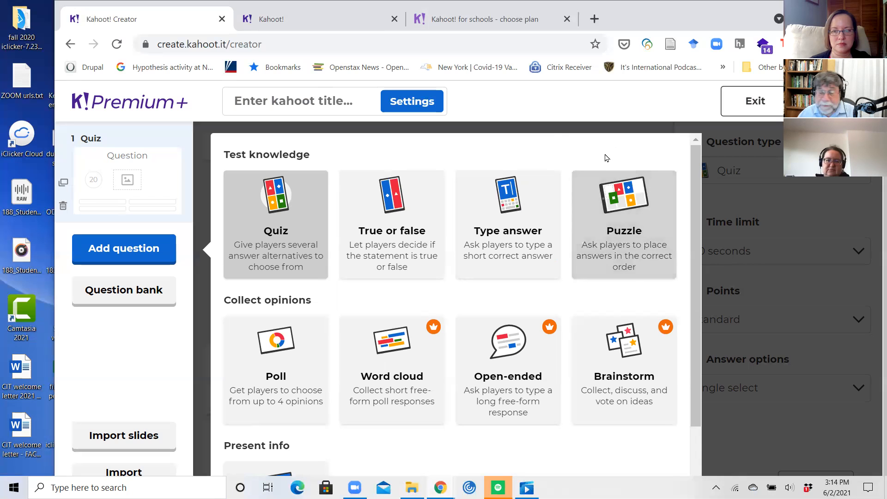
pyautogui.moveTo(697, 257); pyautogui.dragTo(697, 323)
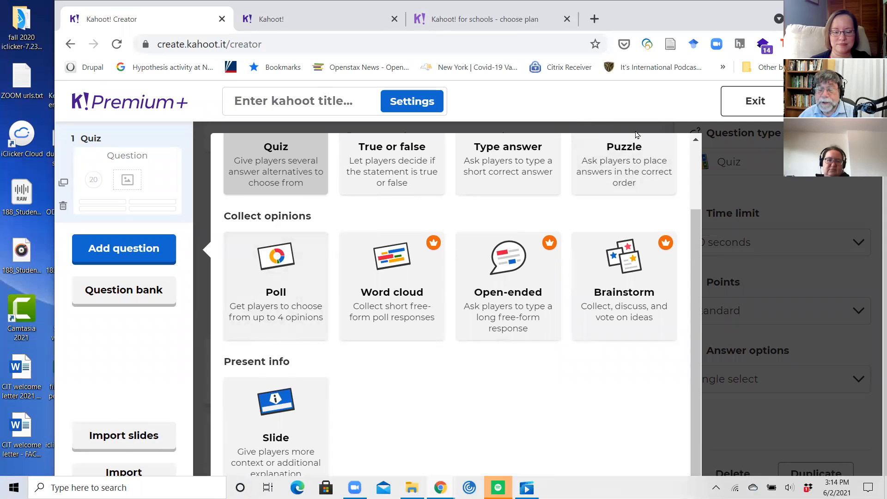
pyautogui.scroll(2, 374, 249)
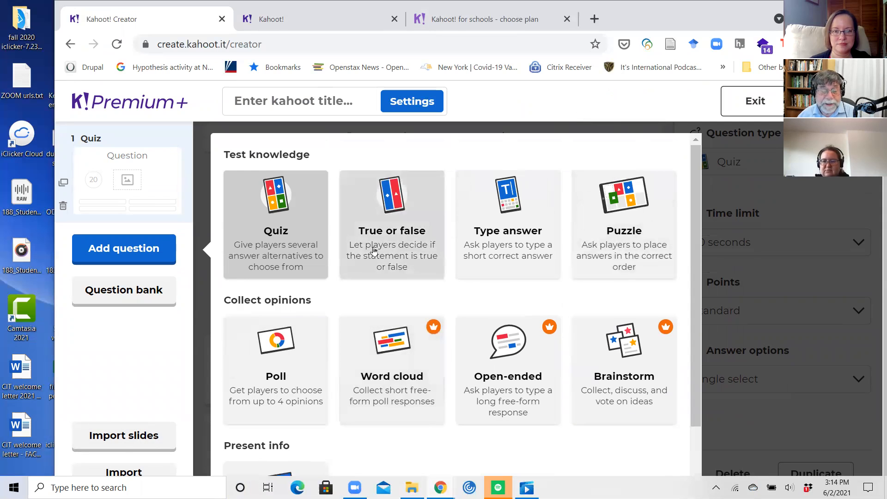
pyautogui.click(272, 216)
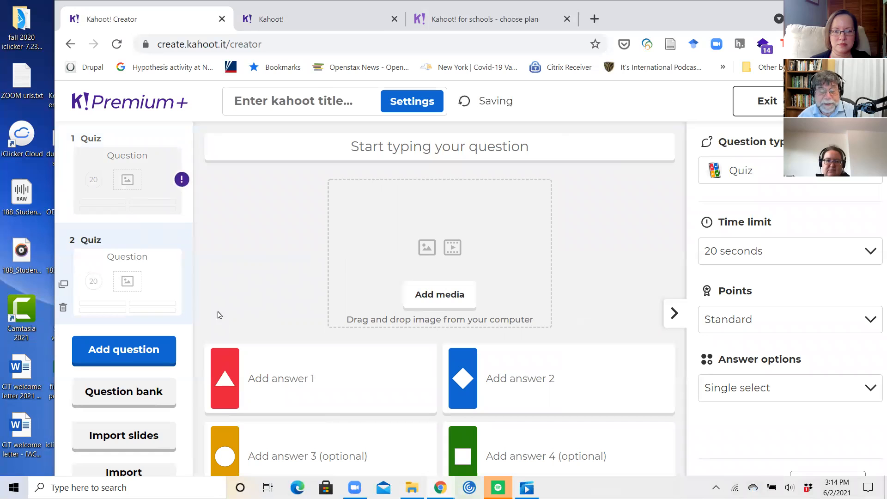
# - Examine the symbol and equation choices available for the question text, leaving each without inserting anything
pyautogui.click(304, 143)
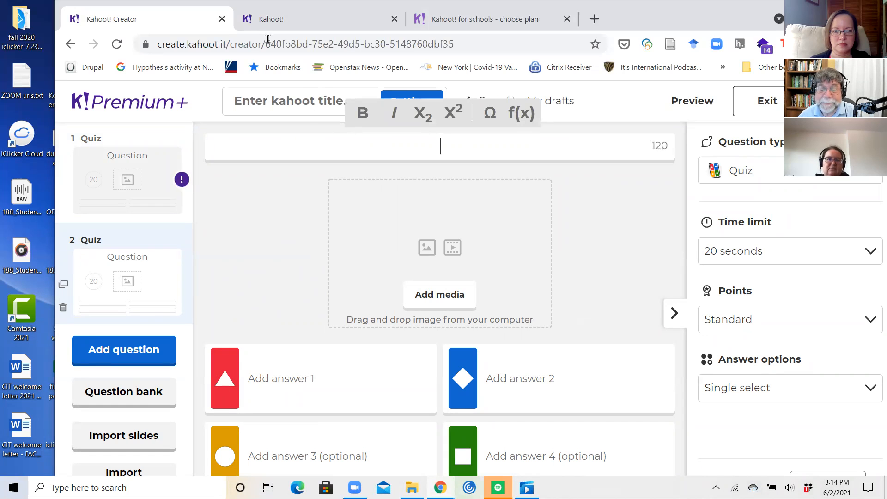
pyautogui.click(491, 115)
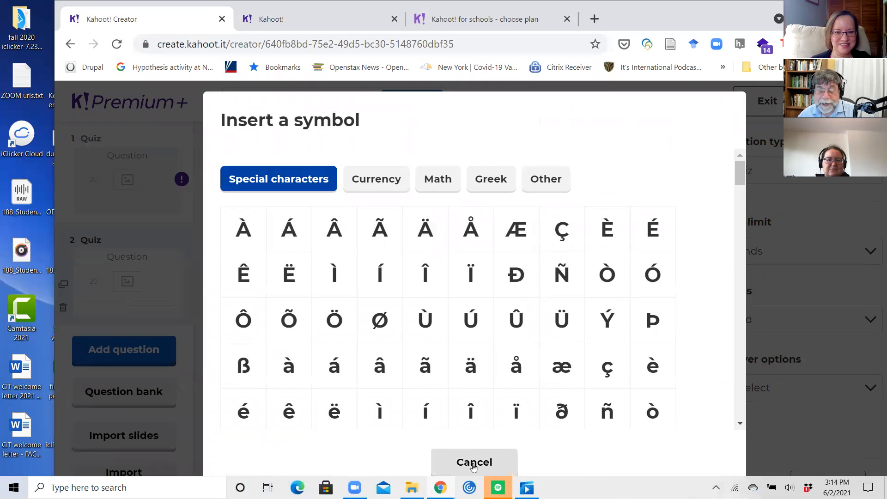
pyautogui.click(475, 461)
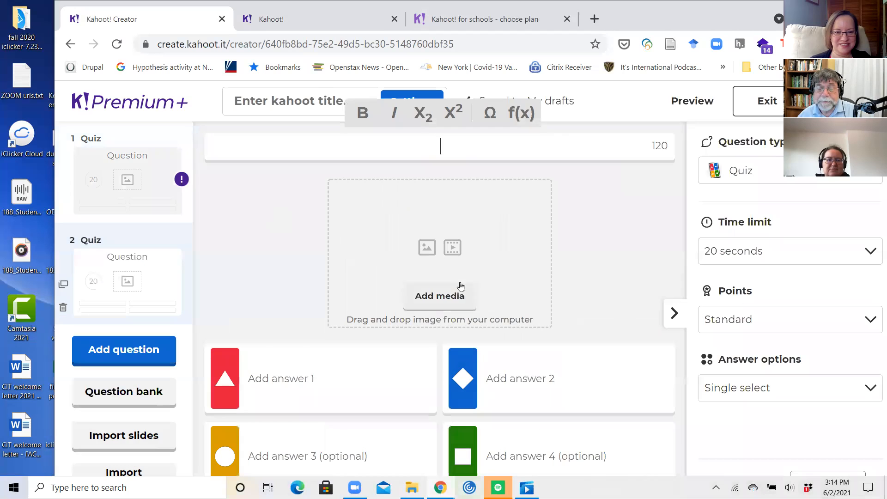
pyautogui.click(520, 122)
pyautogui.scroll(-3, 418, 241)
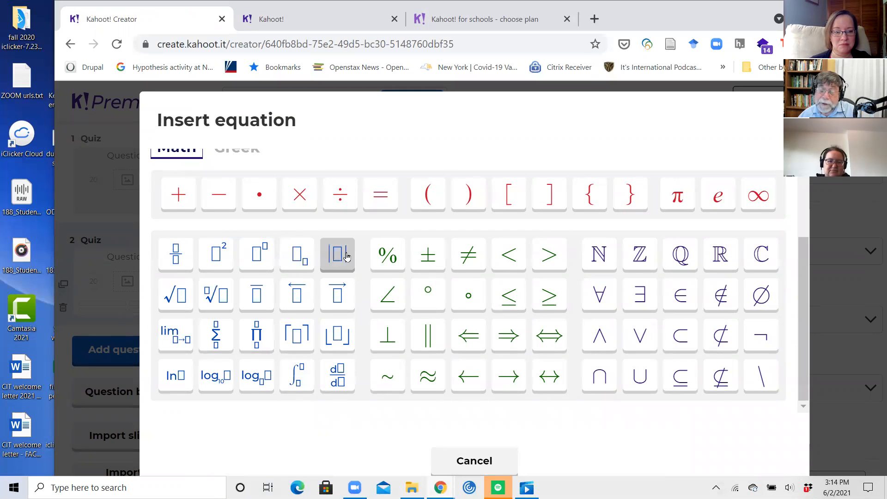
pyautogui.click(484, 471)
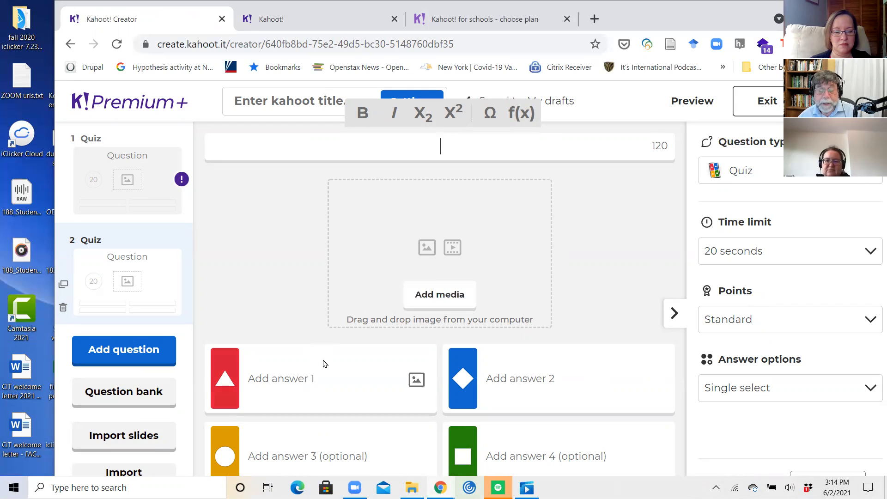
# - Enter "Sample quesrion" as question 2 with answers sfsf, dsfdsfsdf, dfdsf and gfdgdf, and mark sfsf as correct
pyautogui.write('Sample quesrion')
pyautogui.click(310, 372)
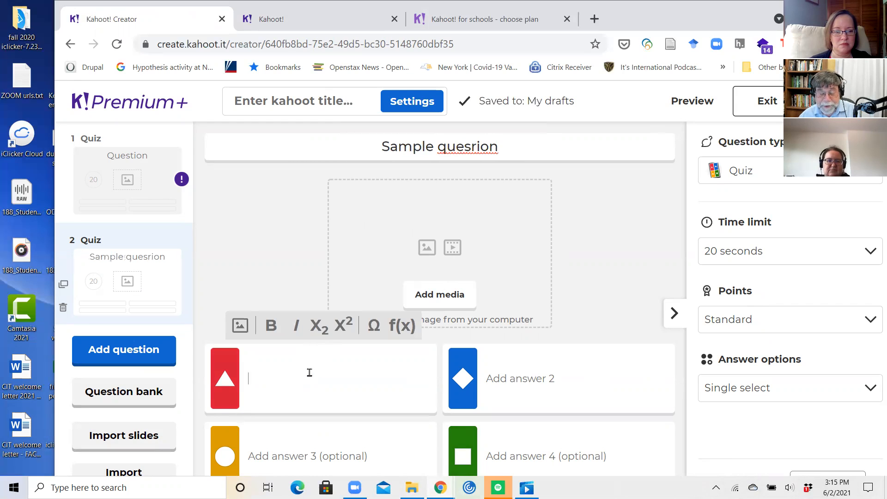
pyautogui.write('sfsf')
pyautogui.click(531, 380)
pyautogui.write('dsfdsfsdf')
pyautogui.click(346, 456)
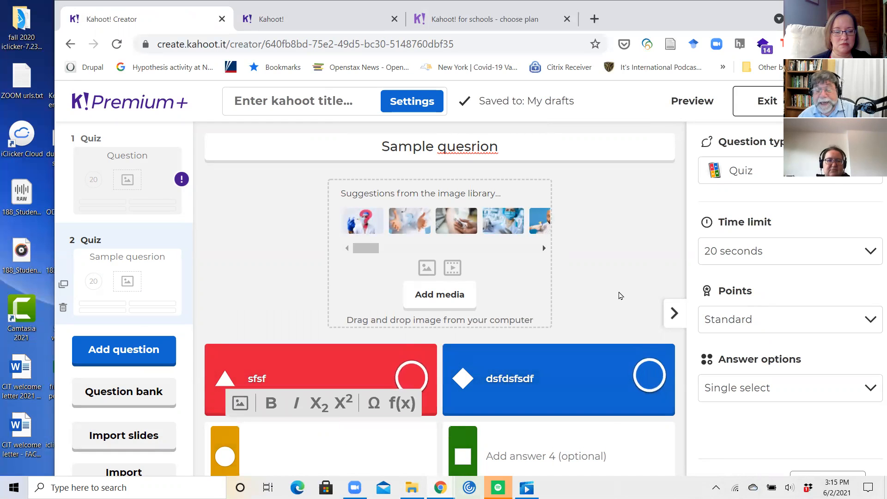
pyautogui.write('d')
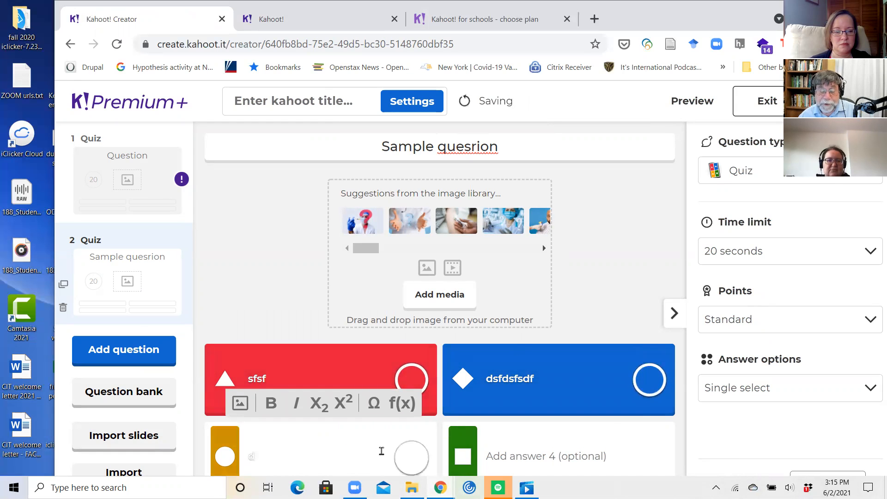
pyautogui.write('fdsf')
pyautogui.click(526, 451)
pyautogui.write('gfdgdf')
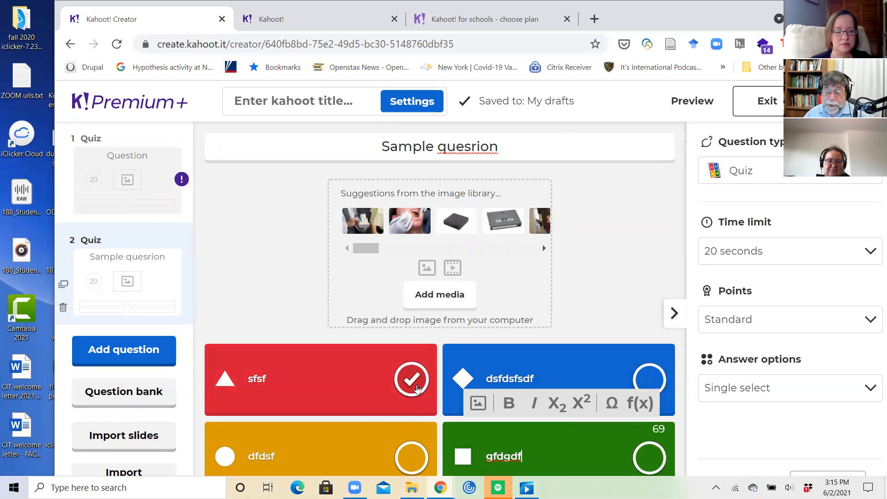
pyautogui.click(417, 387)
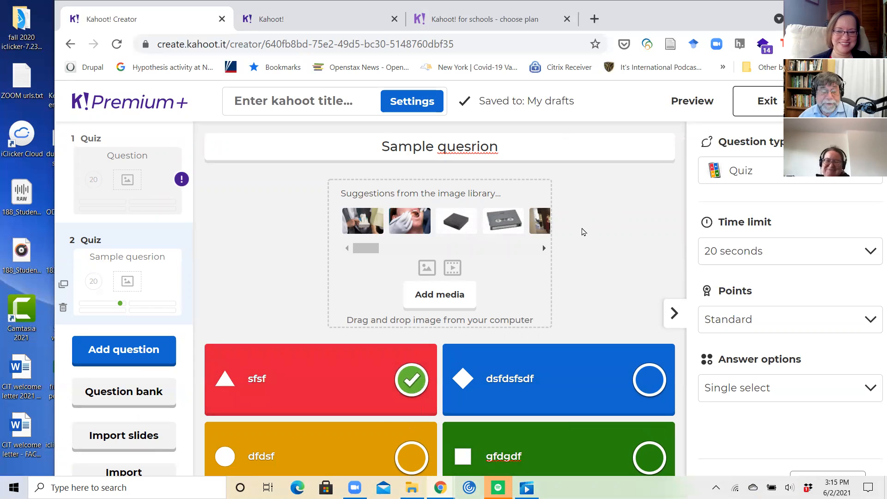
# - Try to save the kahoot with question 1 still blank, and go back to editing
pyautogui.click(844, 101)
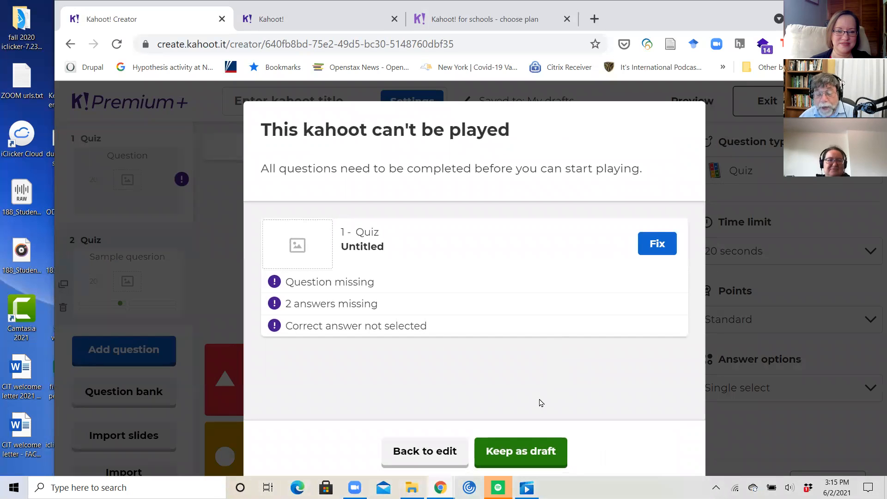
pyautogui.click(452, 454)
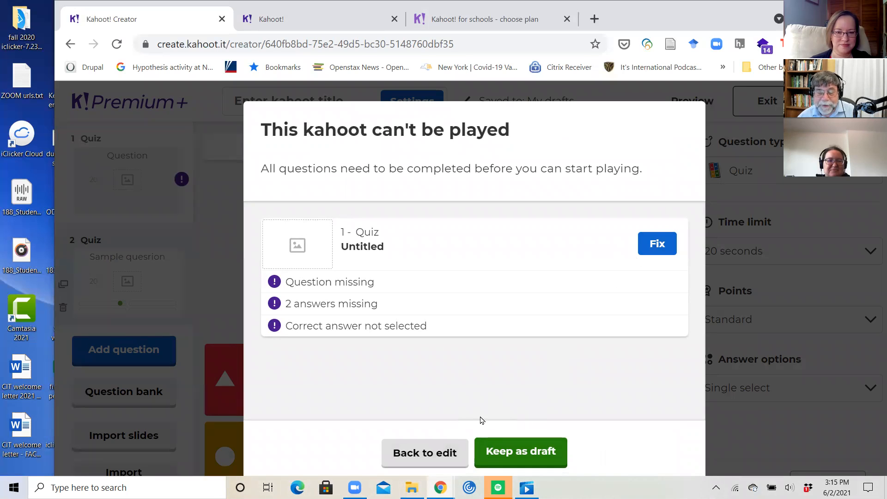
pyautogui.click(423, 455)
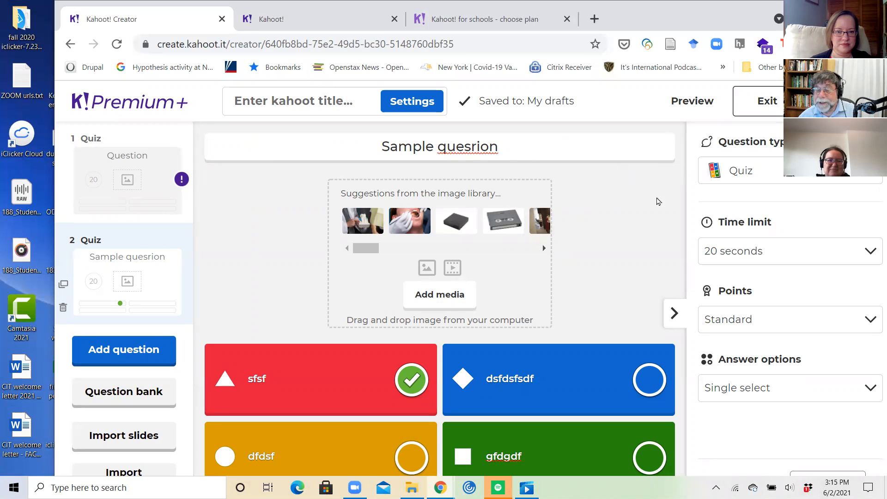
# - Add a third Quiz question reading "sadas" with the answers fdf and dfdf
pyautogui.click(130, 353)
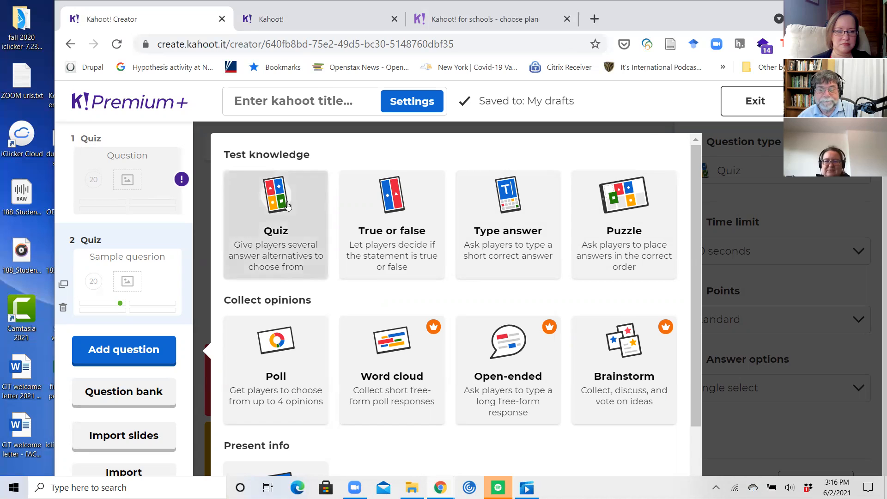
pyautogui.scroll(-2, 425, 404)
pyautogui.click(425, 404)
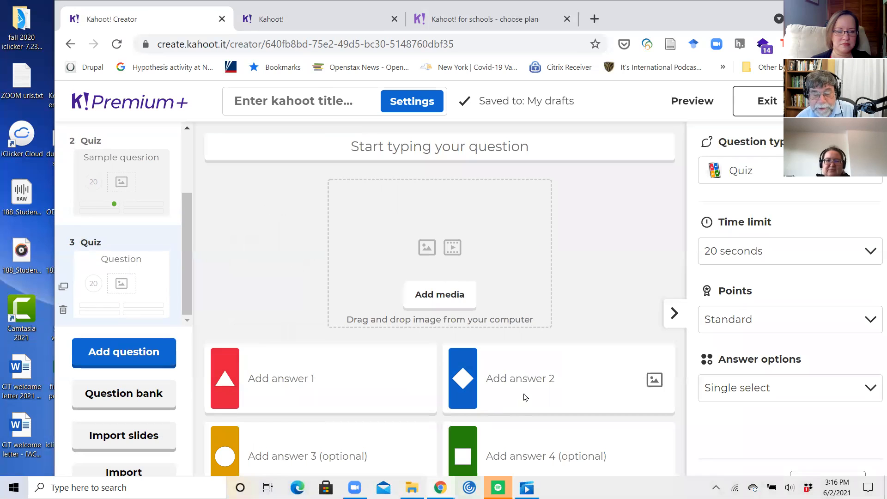
pyautogui.click(313, 147)
pyautogui.write('sadas')
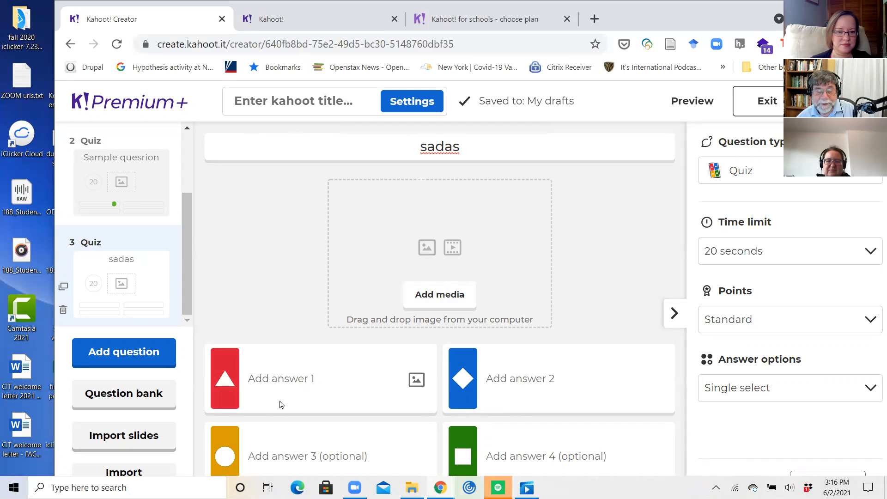
pyautogui.click(350, 381)
pyautogui.write('fdf')
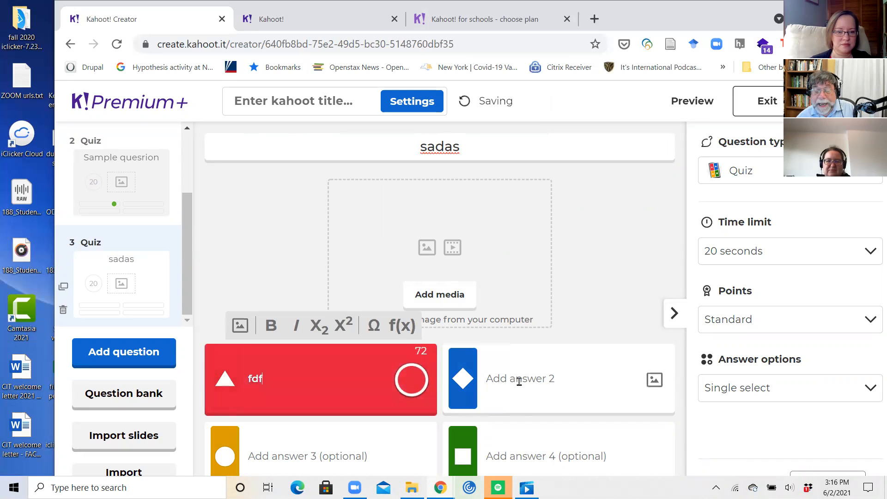
pyautogui.click(520, 379)
pyautogui.write('dfdf')
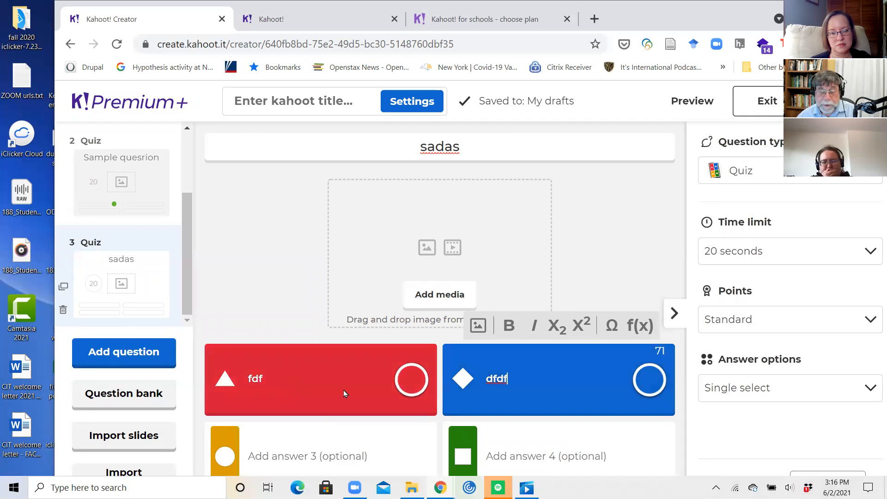
# - Title the kahoot "junk" and set its visibility to Unlisted in the kahoot settings
pyautogui.click(722, 98)
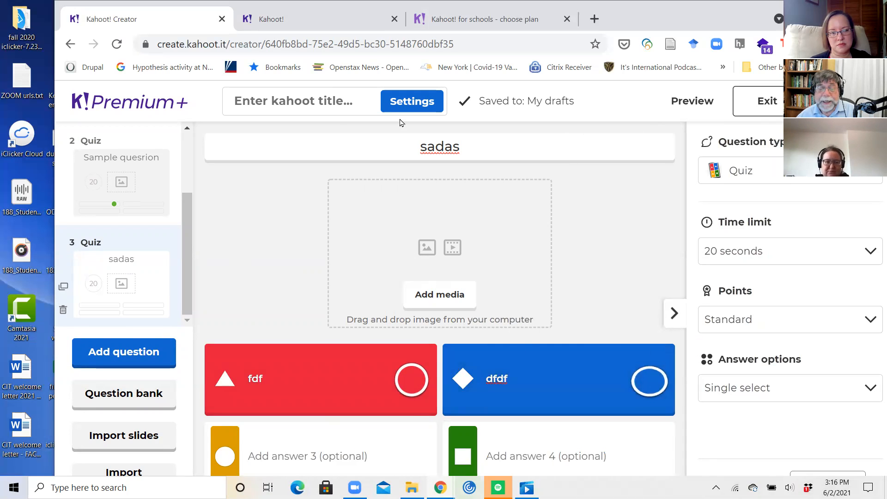
pyautogui.click(410, 100)
pyautogui.click(292, 194)
pyautogui.write('junk')
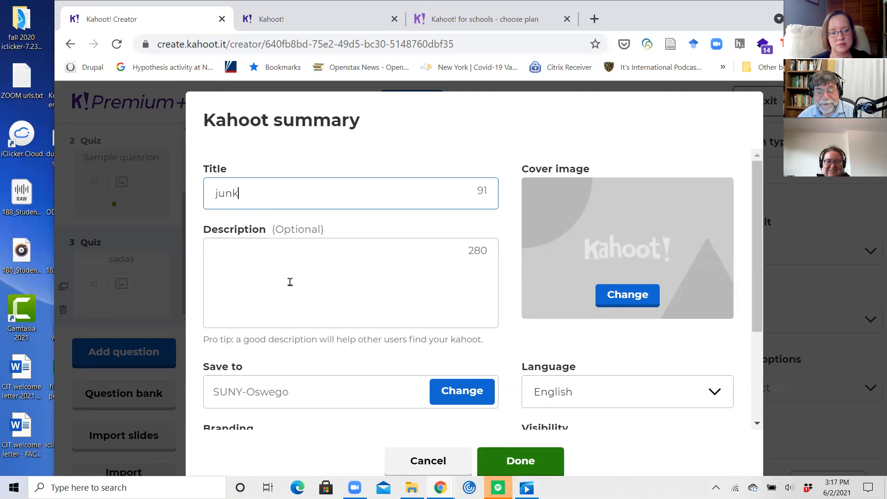
pyautogui.scroll(-3, 369, 371)
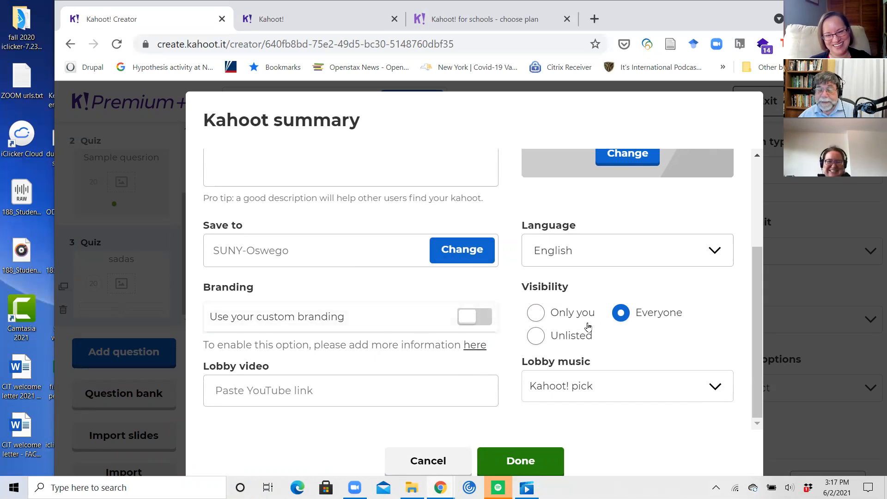
pyautogui.click(539, 336)
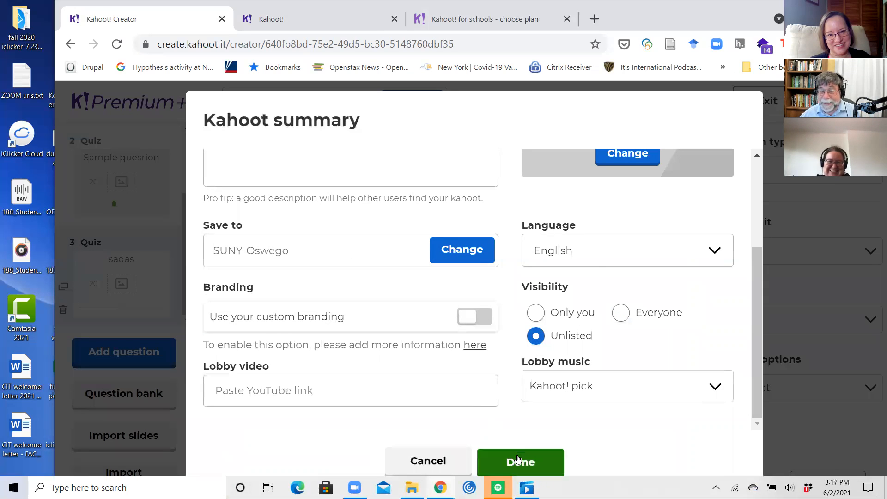
# - Preview the Fantasy lobby music, look through the other tracks, and apply the kahoot settings
pyautogui.click(679, 391)
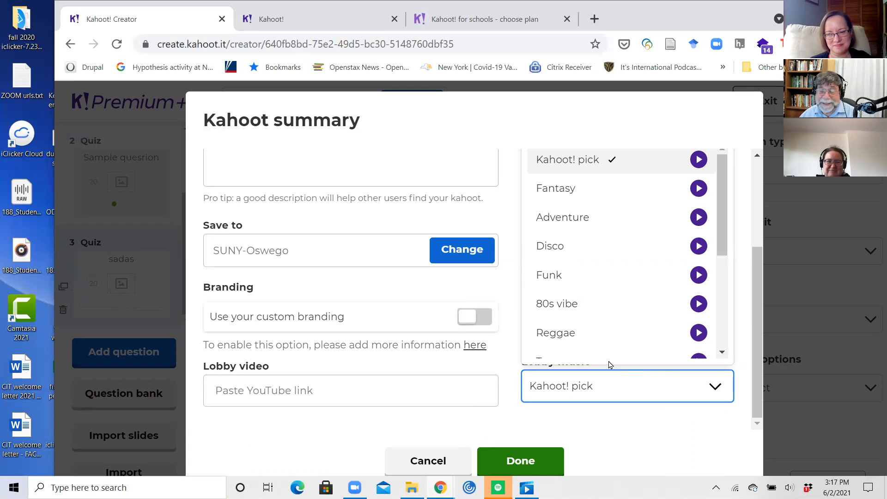
pyautogui.click(698, 188)
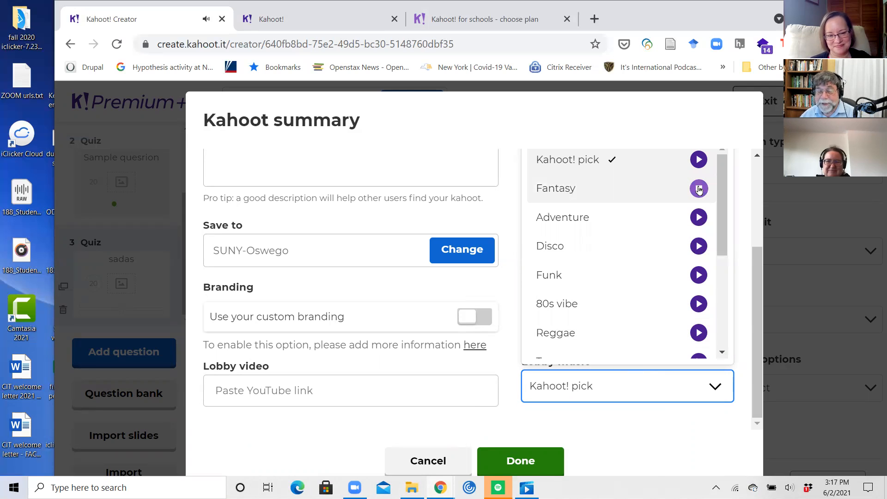
pyautogui.click(698, 189)
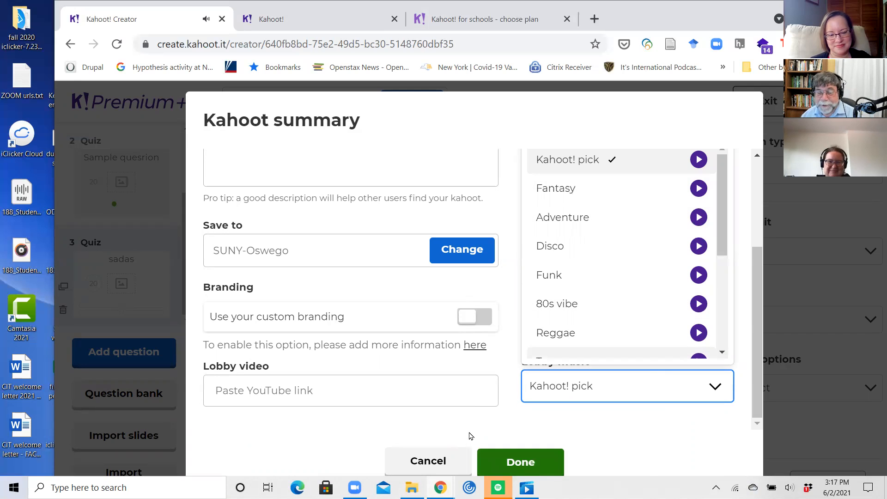
pyautogui.scroll(-1, 721, 276)
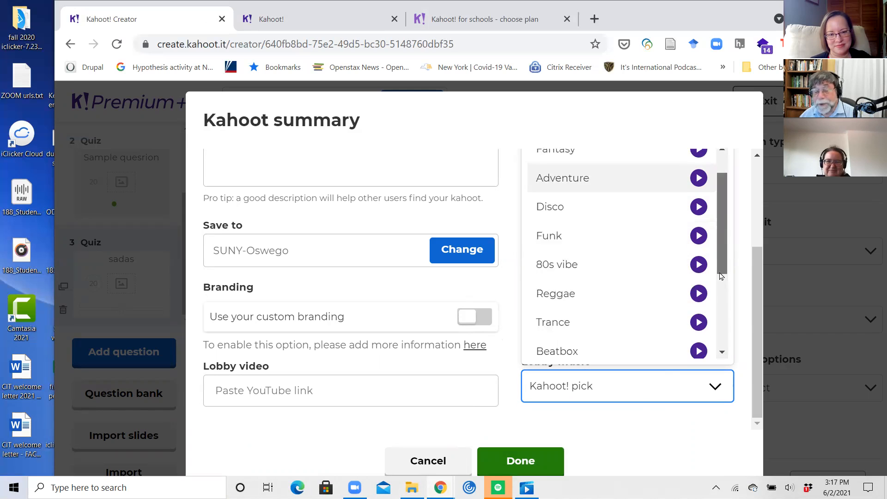
pyautogui.scroll(-3, 722, 276)
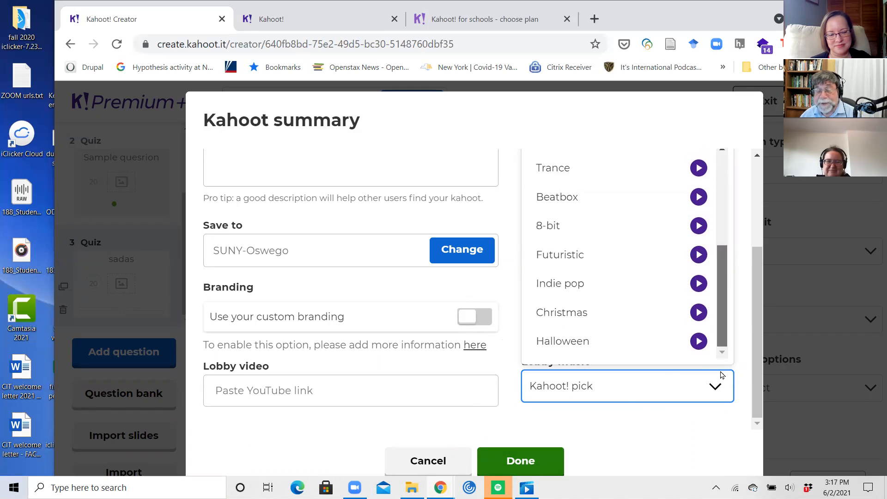
pyautogui.click(528, 463)
pyautogui.click(528, 460)
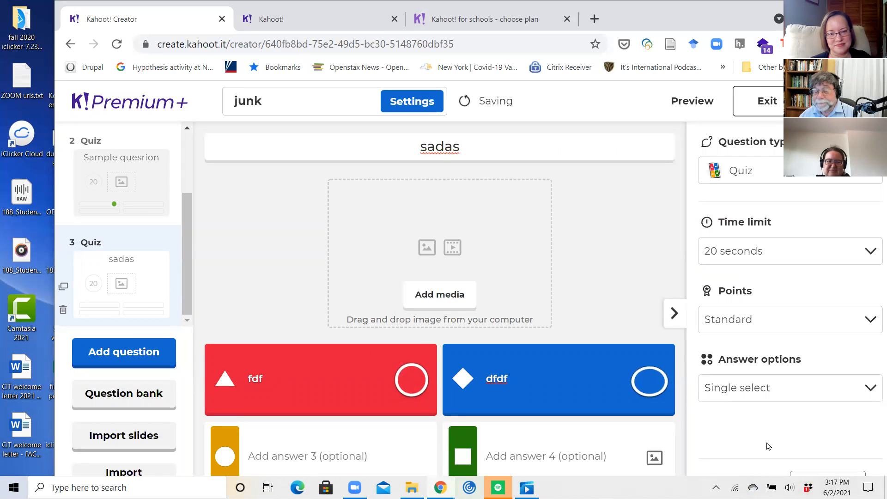
# - Examine the answer options, points and time limit choices for question 3
pyautogui.click(796, 389)
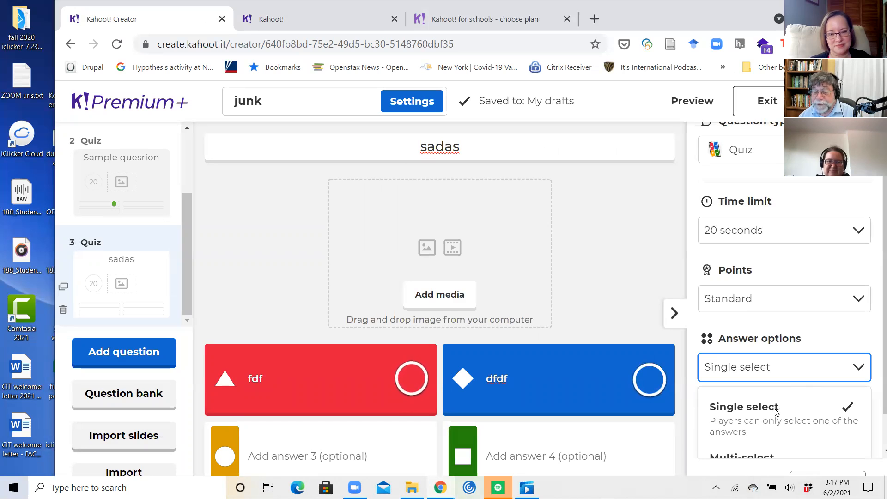
pyautogui.click(810, 299)
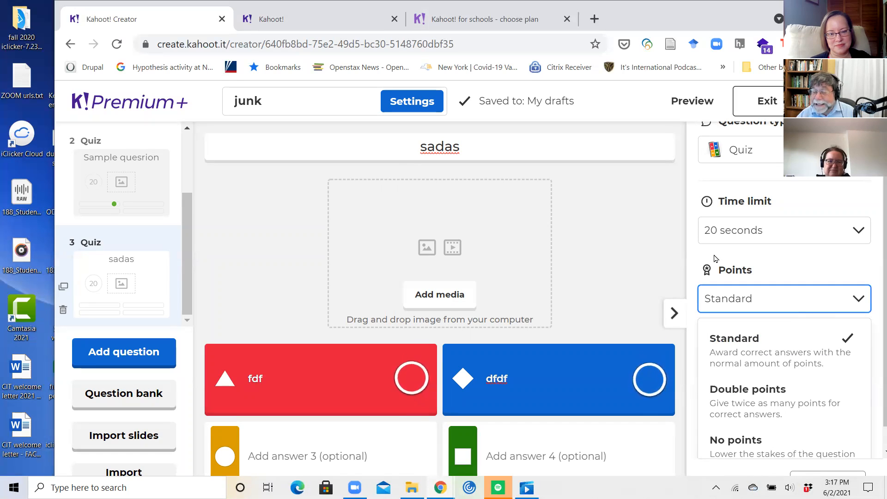
pyautogui.scroll(1, 799, 242)
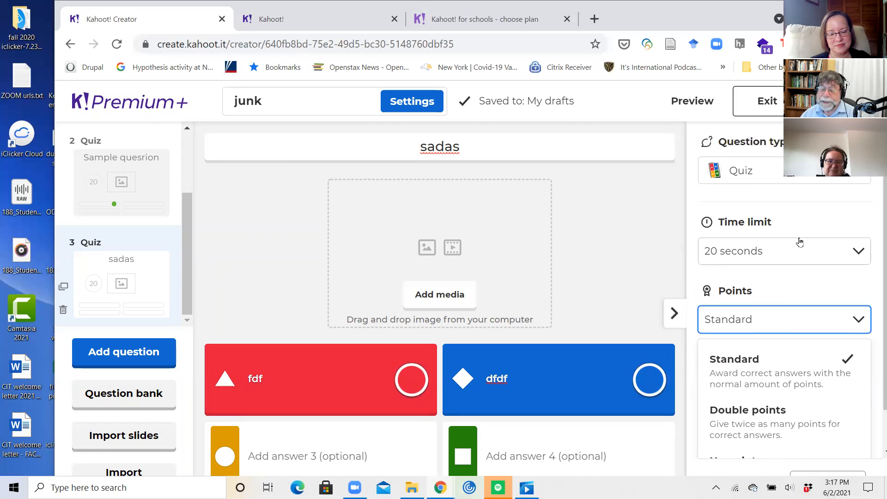
pyautogui.click(858, 251)
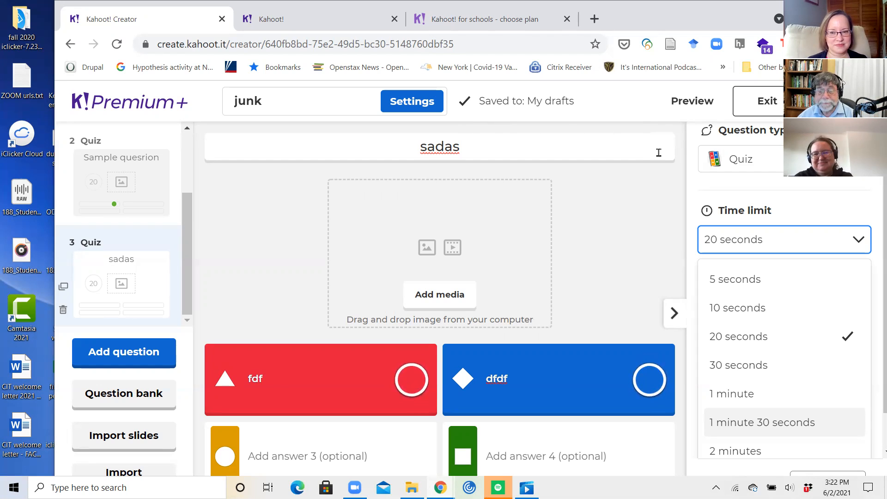
pyautogui.click(490, 23)
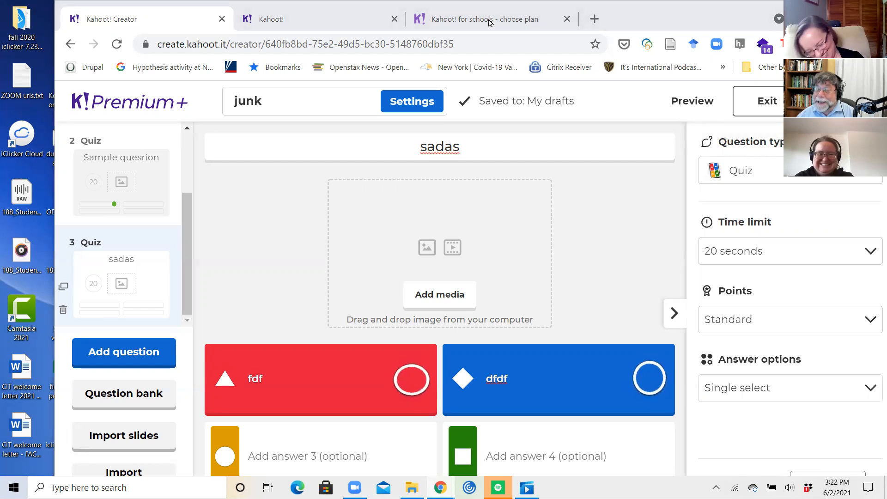